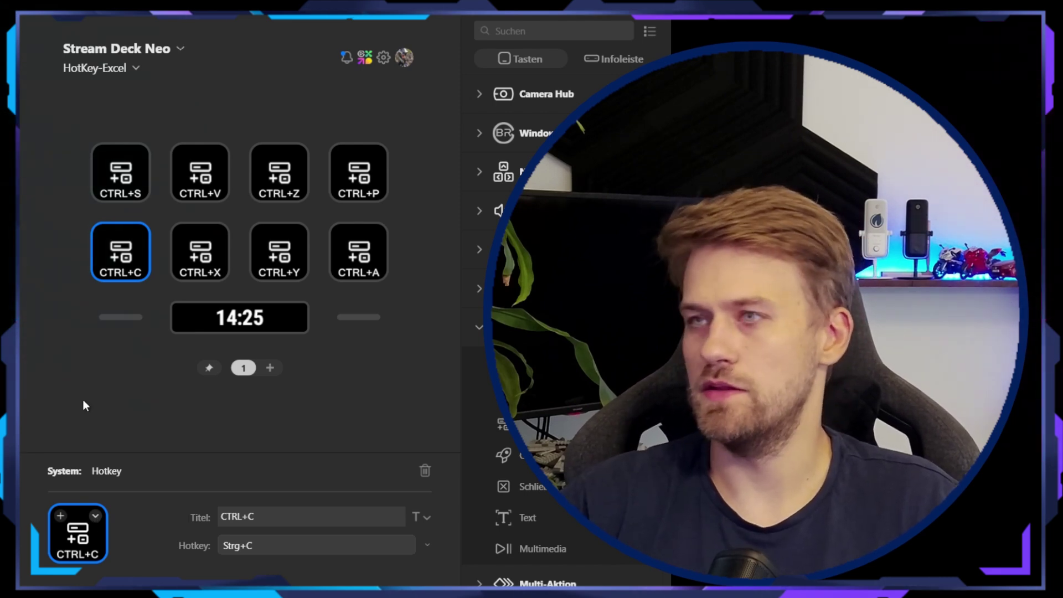
# Browse the Elgato Brand, Legacy, VS Code and Shield Icons packs for the CTRL+C key
pyautogui.click(96, 516)
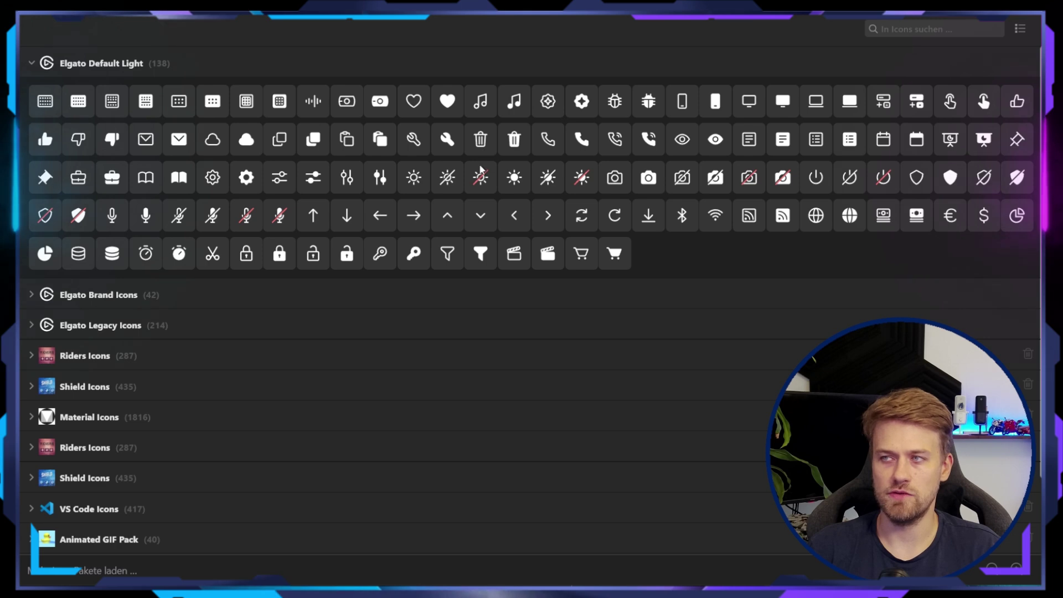
pyautogui.click(32, 295)
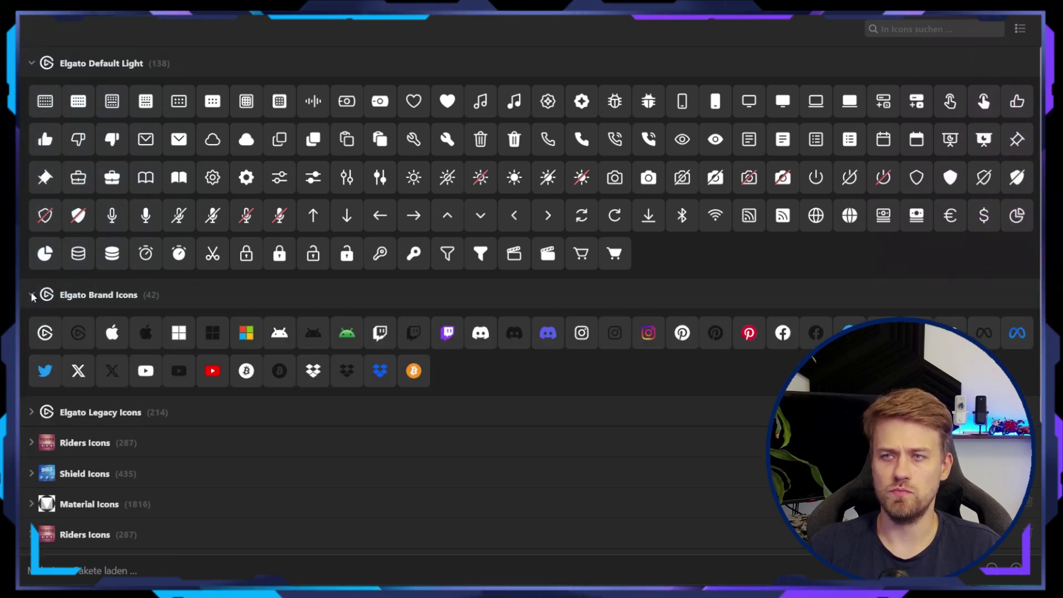
pyautogui.click(35, 414)
pyautogui.scroll(-6, 78, 427)
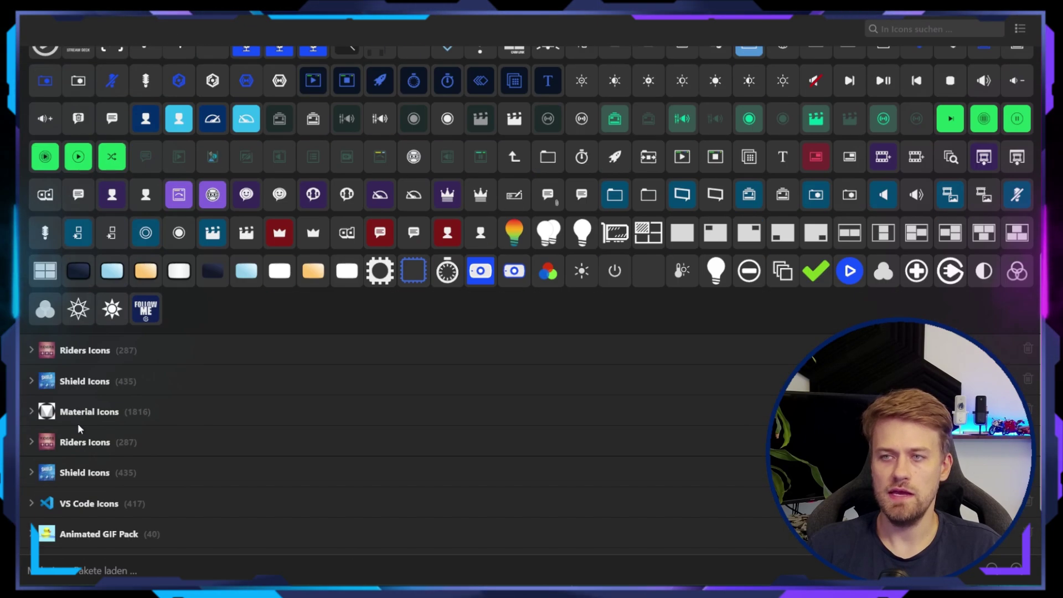
pyautogui.scroll(-1, 89, 423)
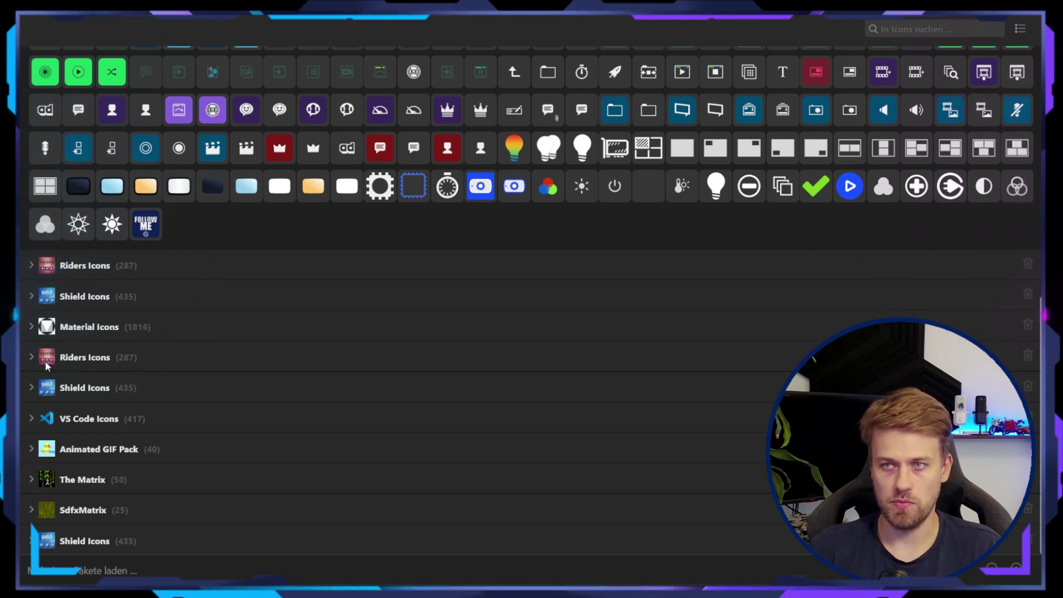
pyautogui.click(32, 420)
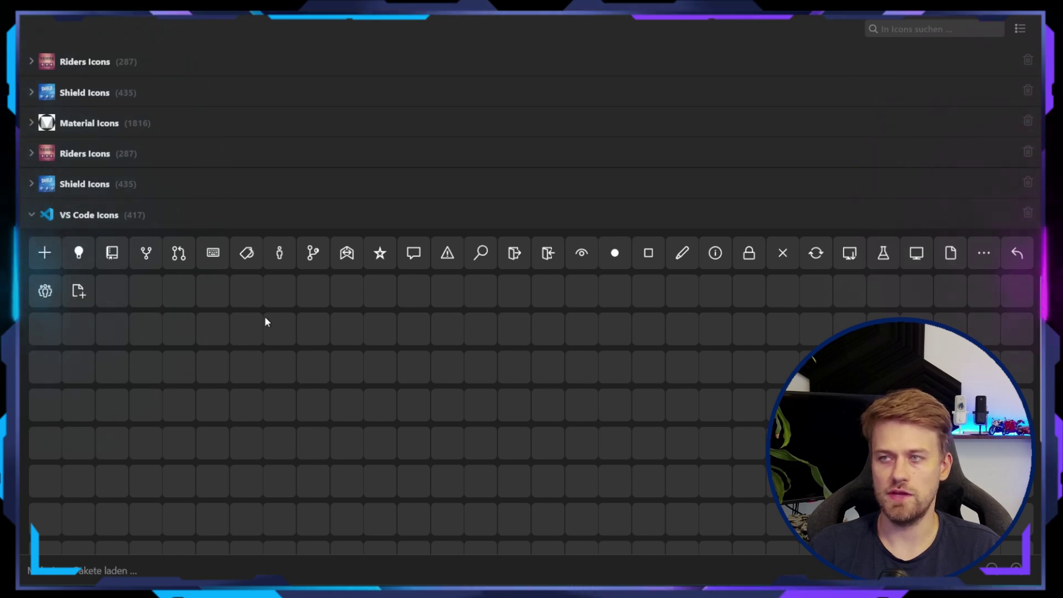
pyautogui.scroll(3, 69, 273)
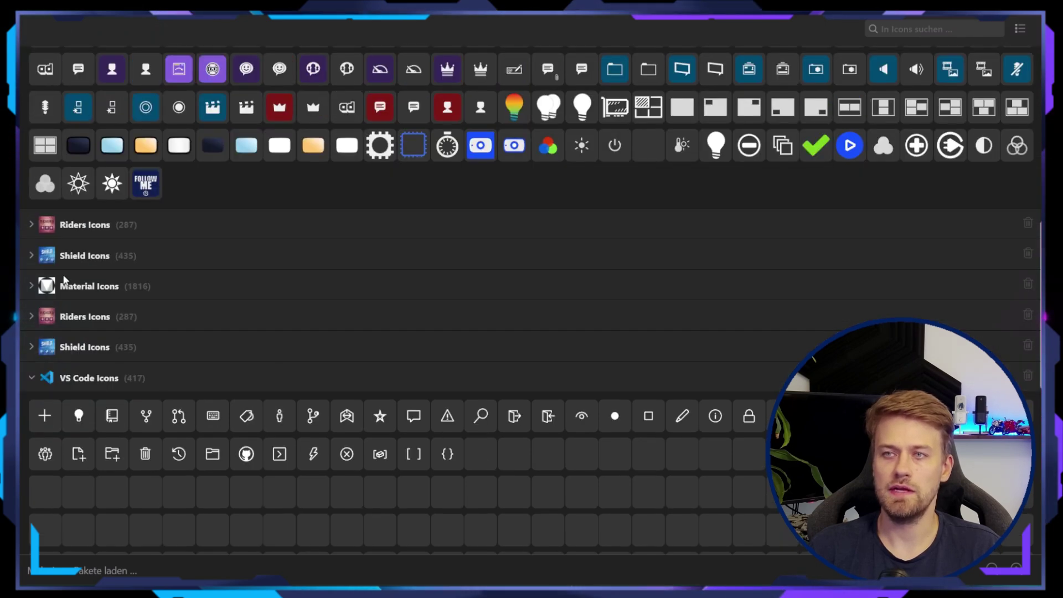
pyautogui.click(30, 253)
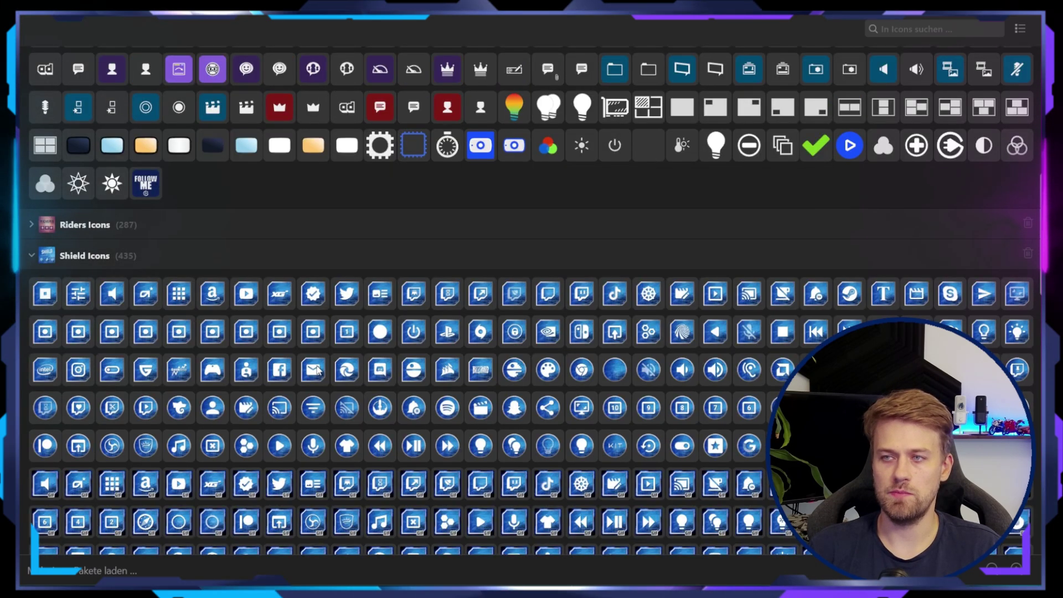
pyautogui.scroll(-4, 317, 370)
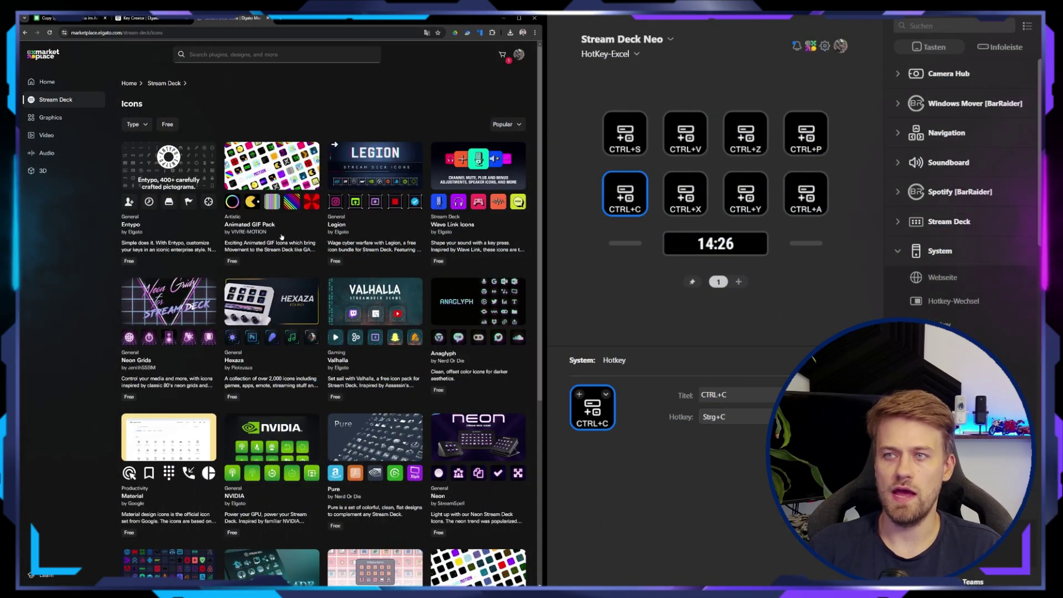
# Scroll the Marketplace icons page and preview free packs like Palette, Teams and Visual Studio Code Icons
pyautogui.moveTo(281, 240)
pyautogui.moveTo(161, 324)
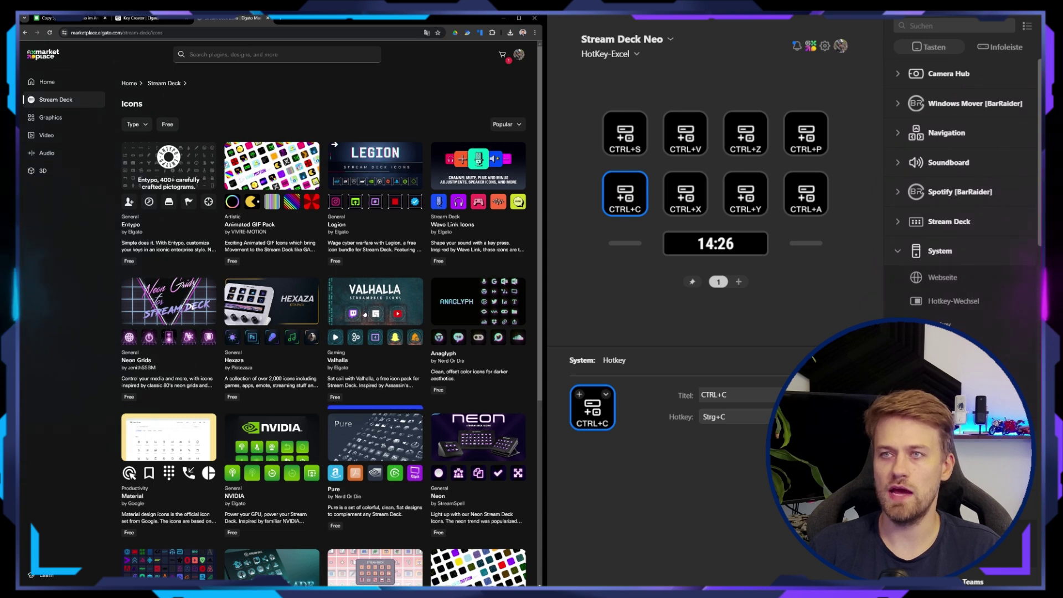
pyautogui.moveTo(348, 330)
pyautogui.scroll(-3, 348, 329)
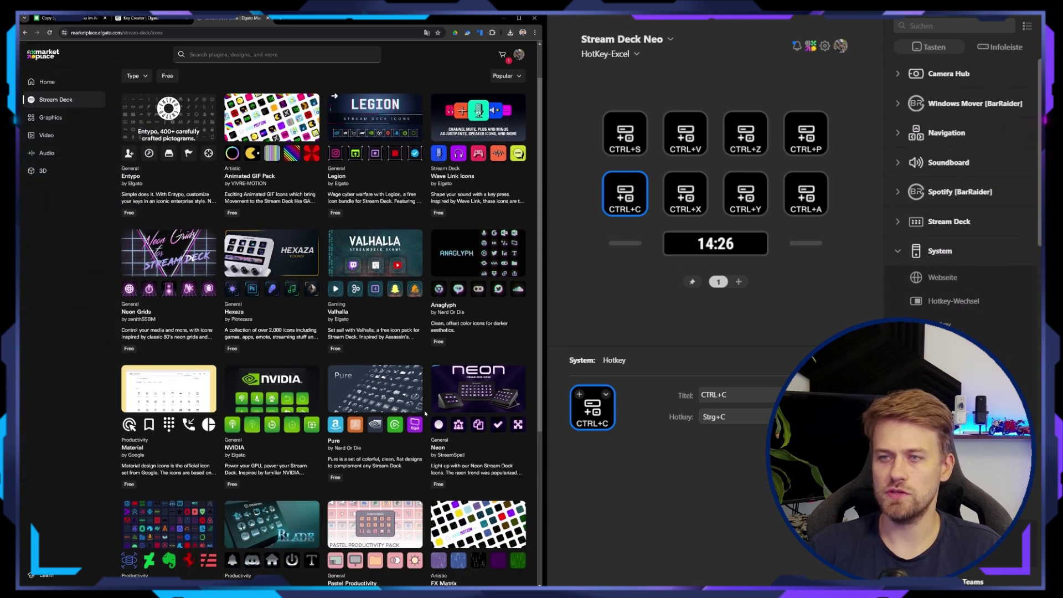
pyautogui.moveTo(260, 296)
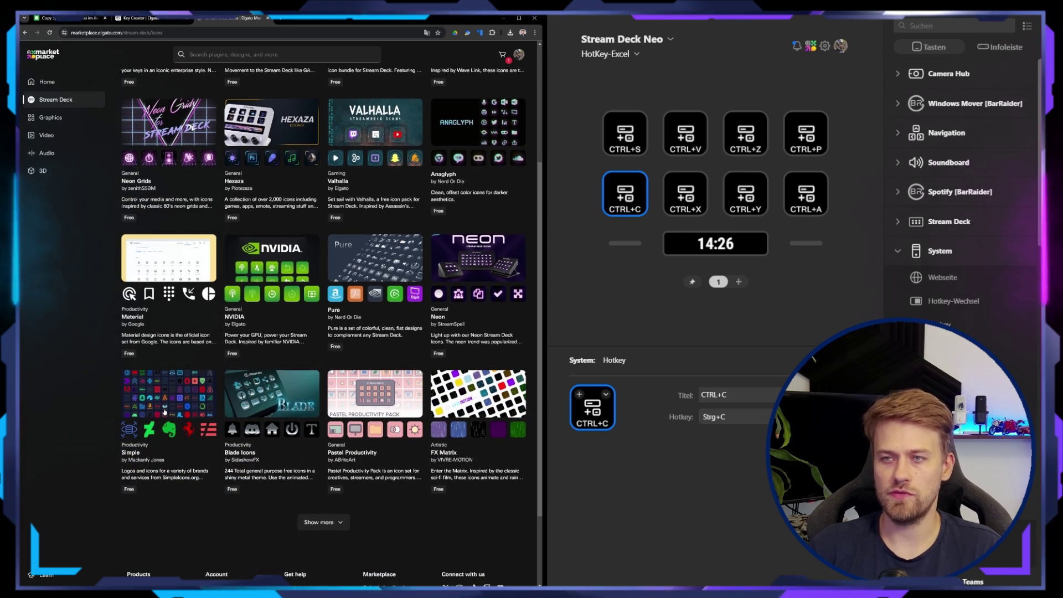
pyautogui.scroll(-2, 320, 424)
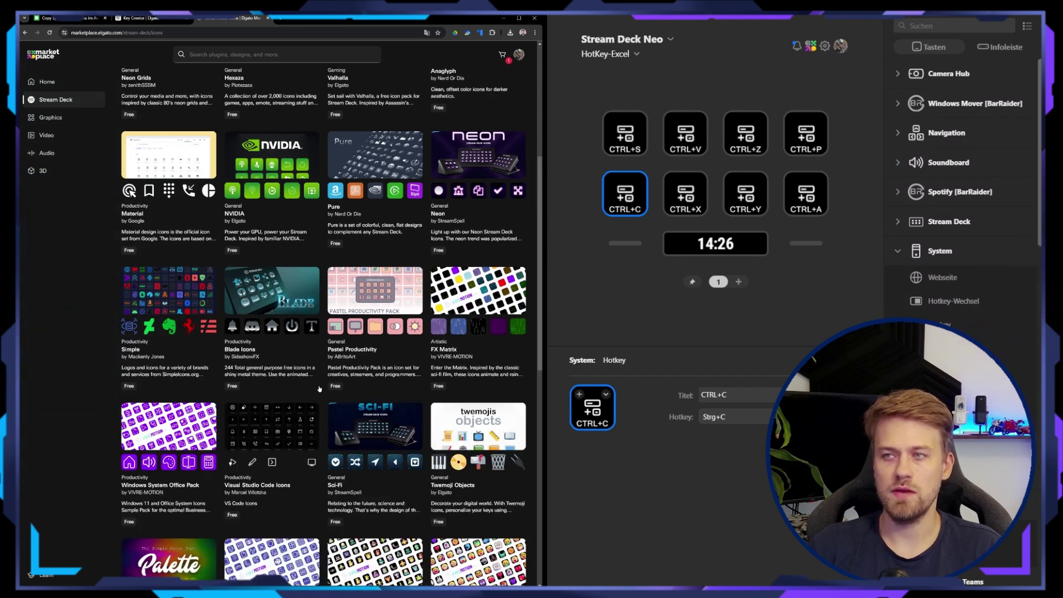
pyautogui.scroll(-3, 317, 398)
pyautogui.moveTo(217, 380)
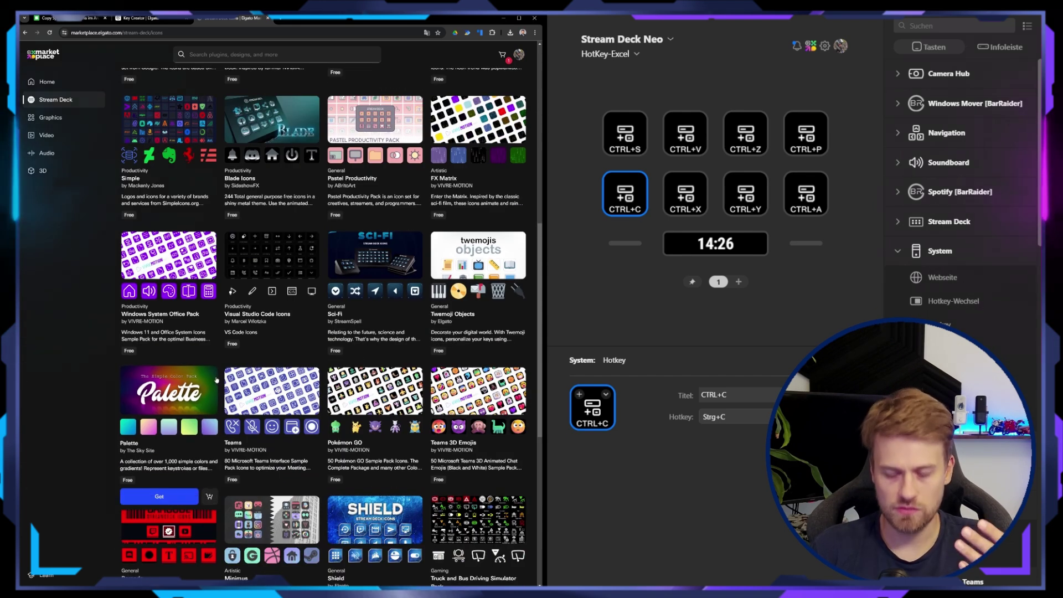
pyautogui.moveTo(304, 481)
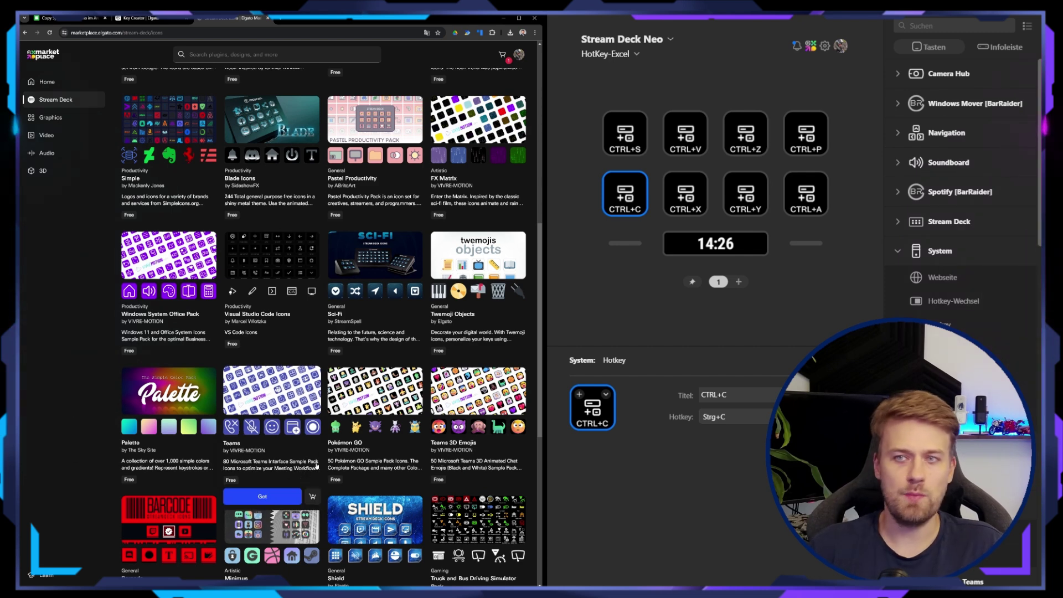
pyautogui.moveTo(365, 392)
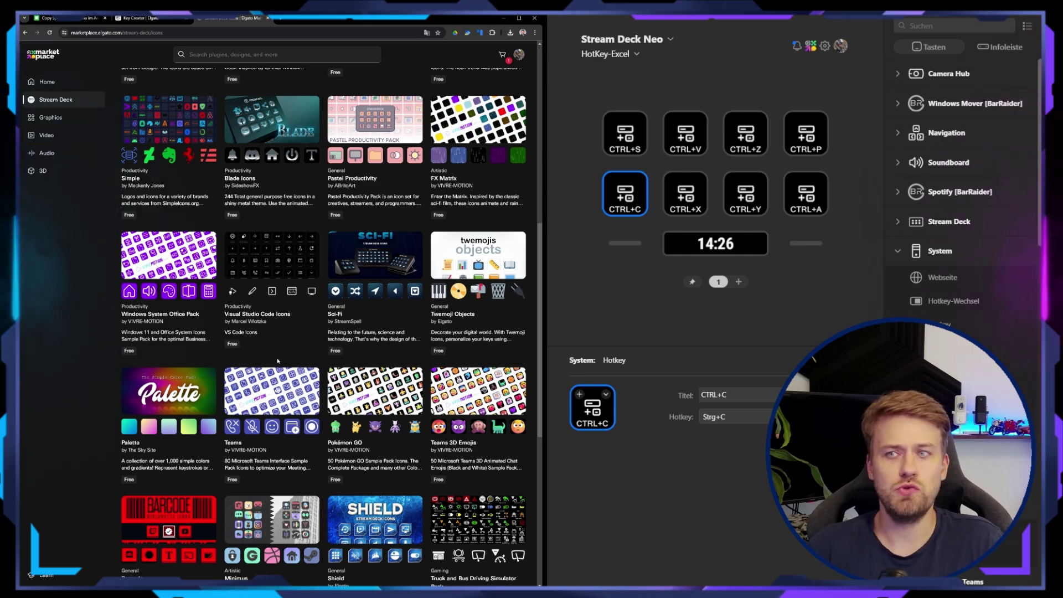
pyautogui.moveTo(274, 352)
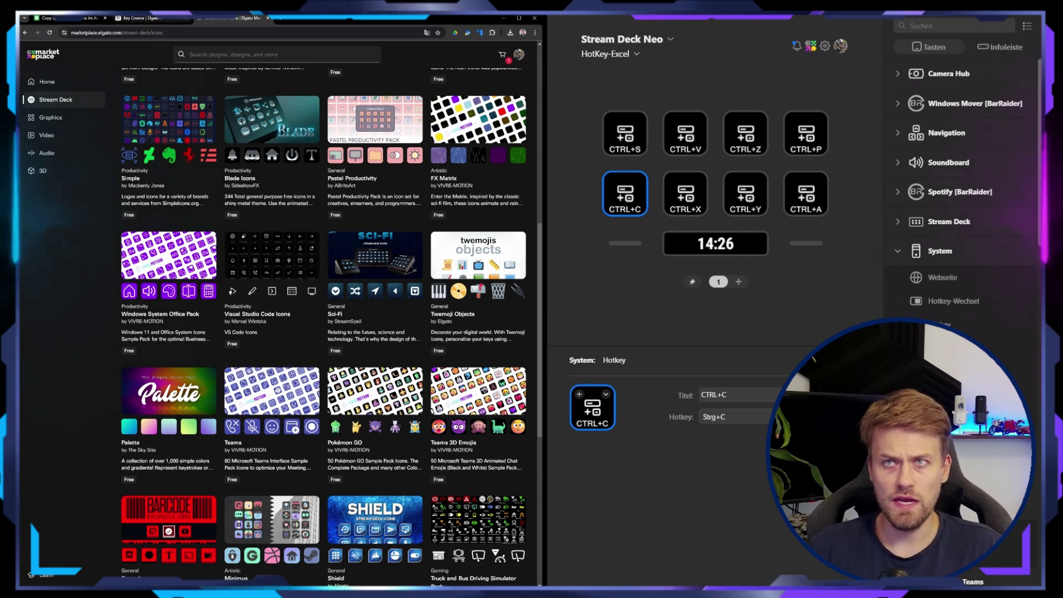
# In Key Creator, clear the green square, add a gradient background, then delete the green shape layer
pyautogui.hotkey('ctrl', 'shift', 'Tab')
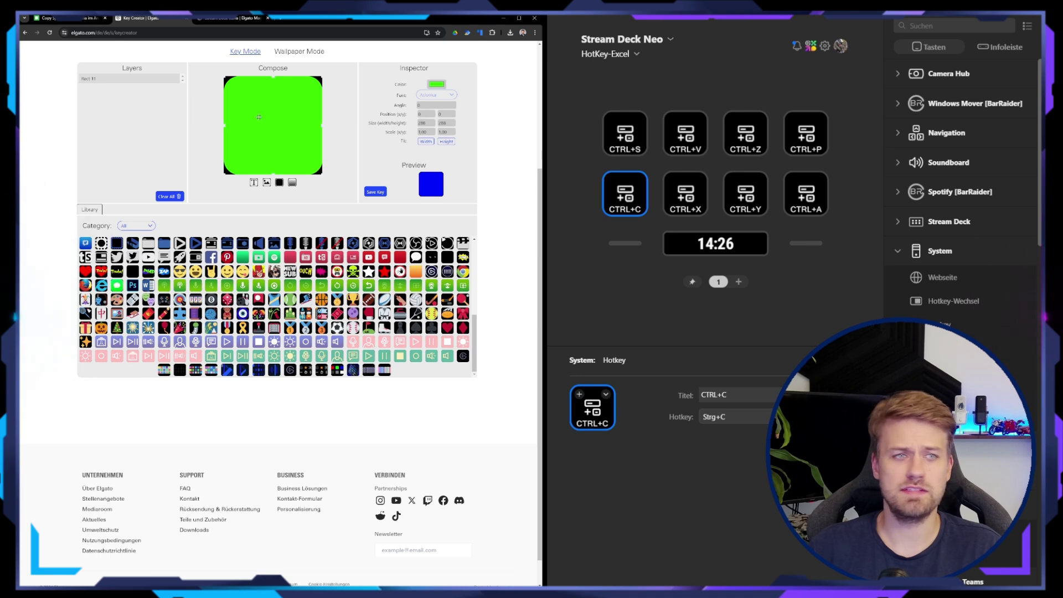
pyautogui.scroll(1, 262, 116)
pyautogui.click(174, 113)
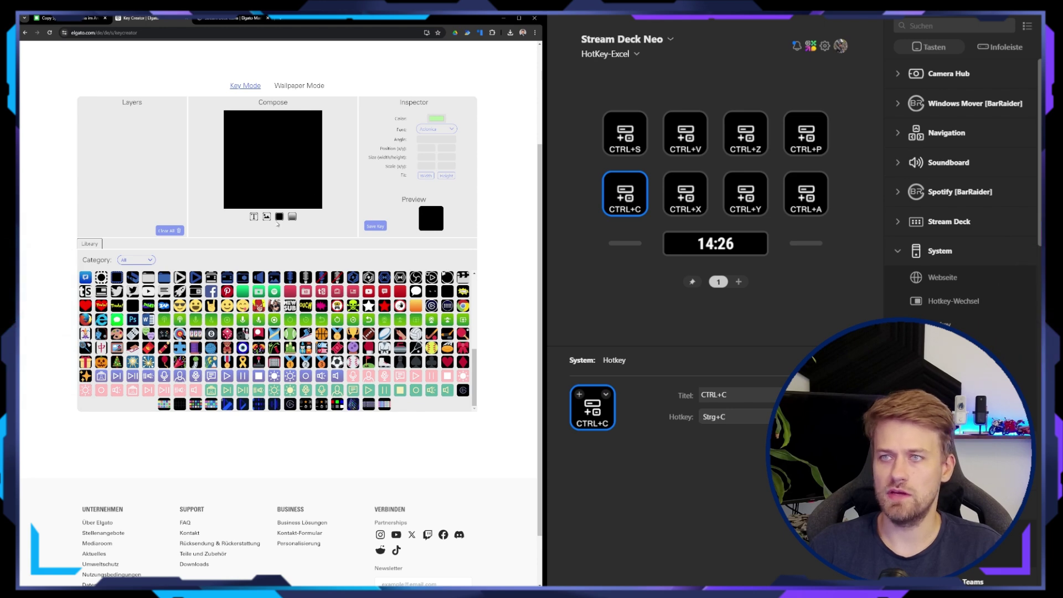
pyautogui.click(282, 217)
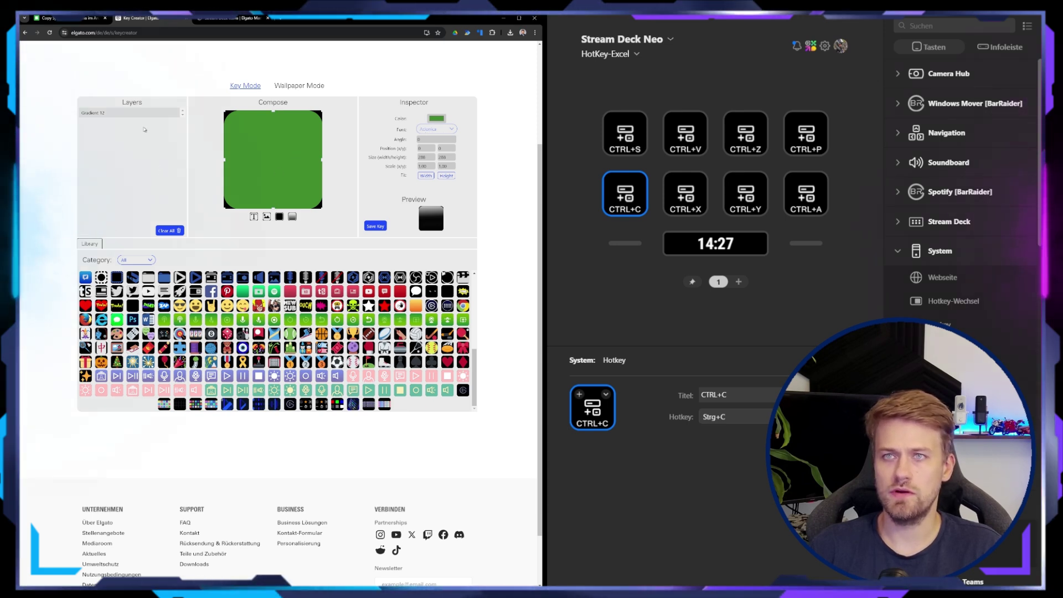
pyautogui.moveTo(139, 116)
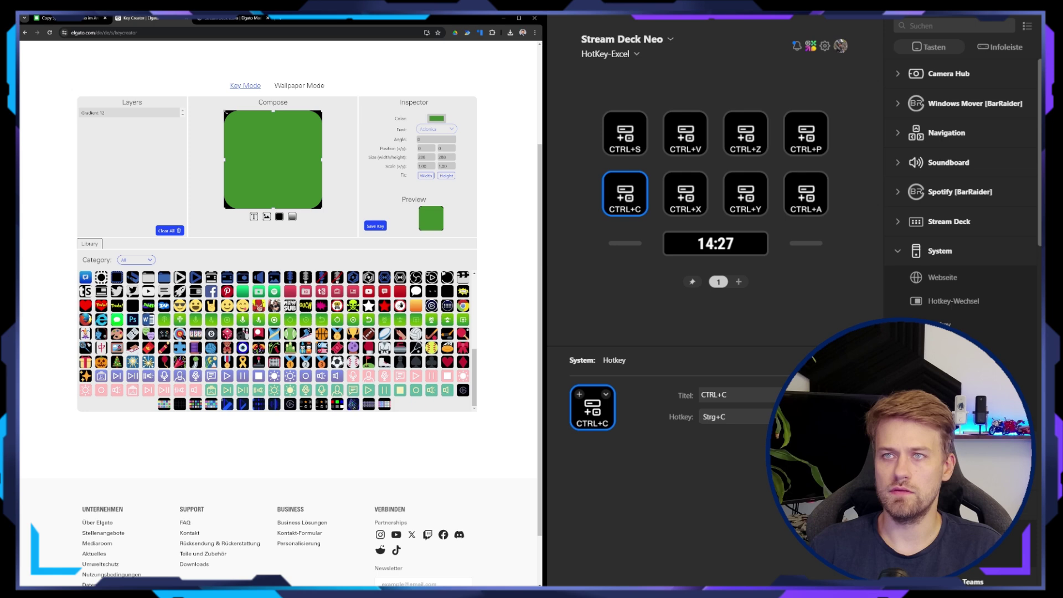
pyautogui.moveTo(226, 112); pyautogui.dragTo(262, 164)
pyautogui.press('Delete')
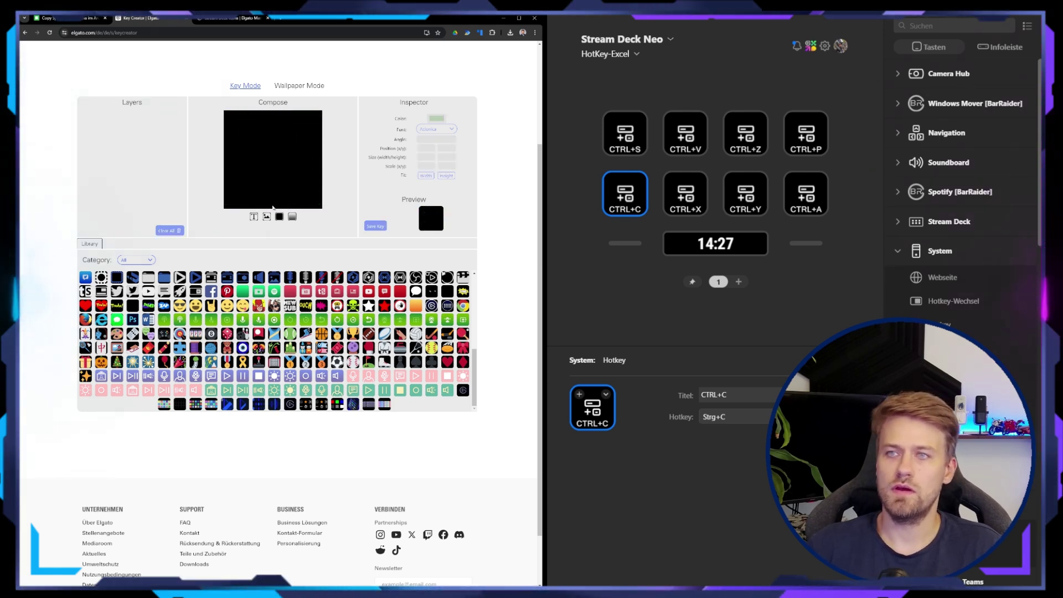
# Add a blue rectangle background and a softball graphic shrunk to fit within it
pyautogui.click(280, 217)
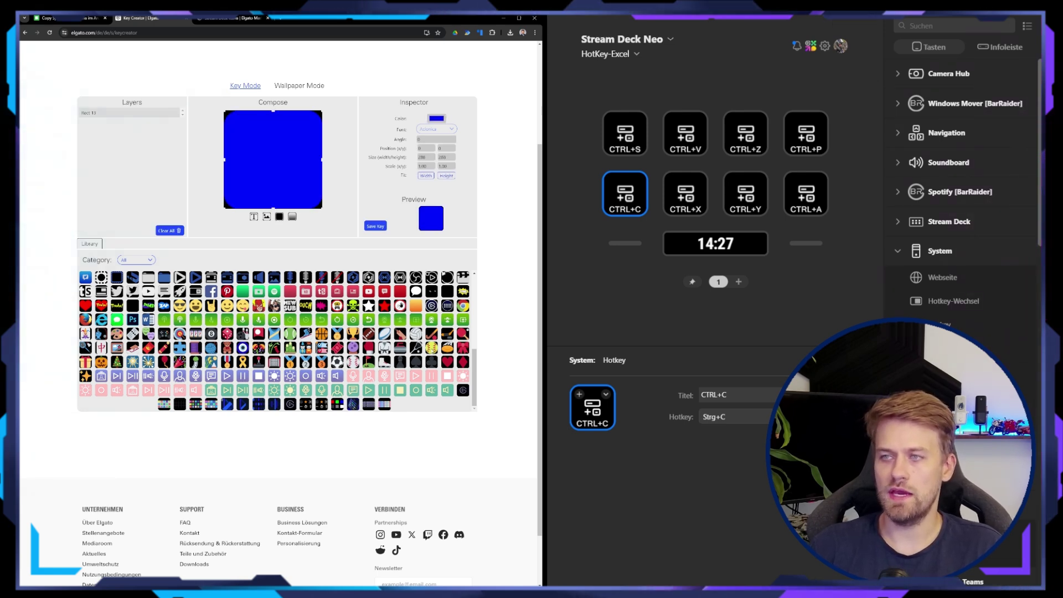
pyautogui.click(431, 347)
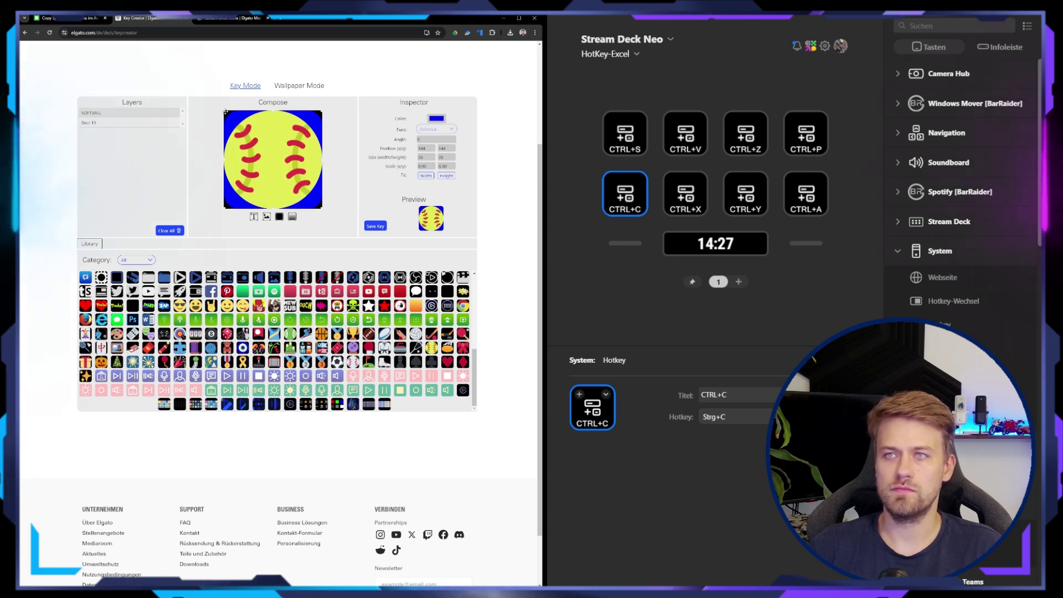
pyautogui.moveTo(227, 113); pyautogui.dragTo(275, 176)
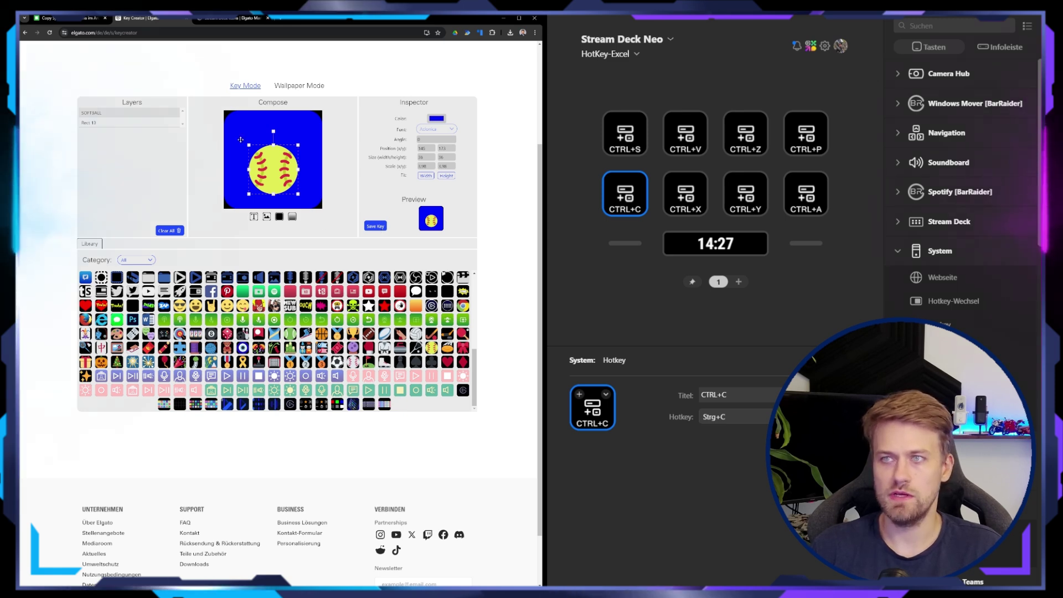
# Save the finished blue softball key image from Key Creator
pyautogui.click(377, 227)
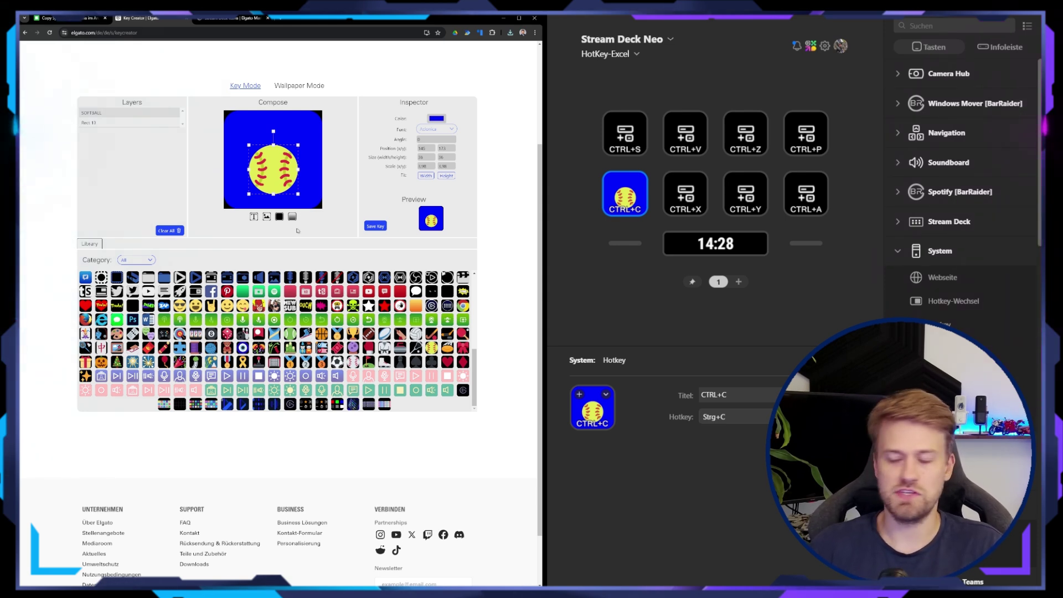
pyautogui.hotkey('alt', 'Tab')
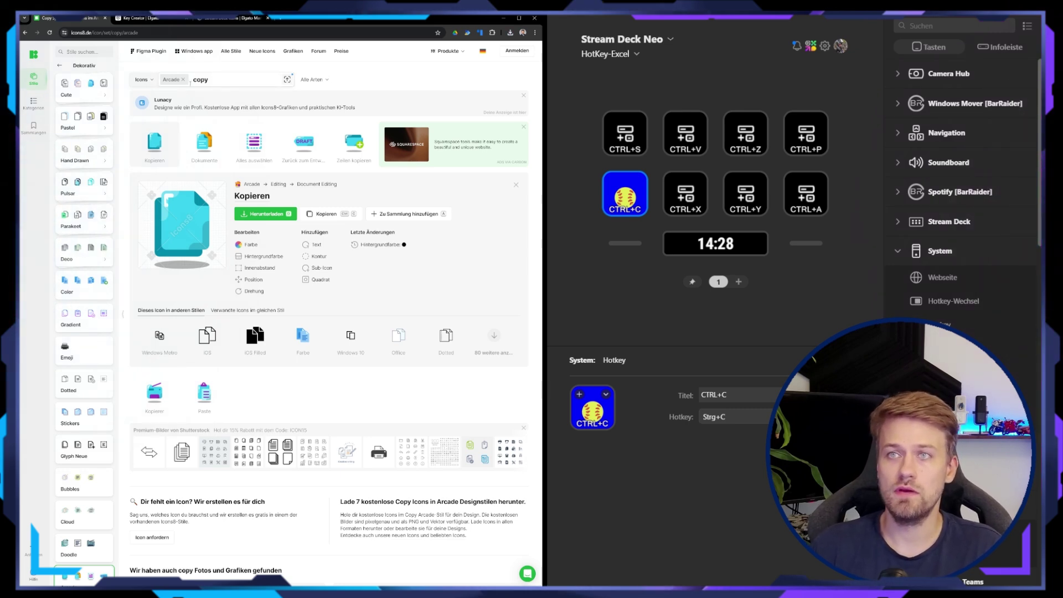
# Drop the Arcade filter and copy Icons8's blue Dokumente icon as a PNG
pyautogui.click(184, 80)
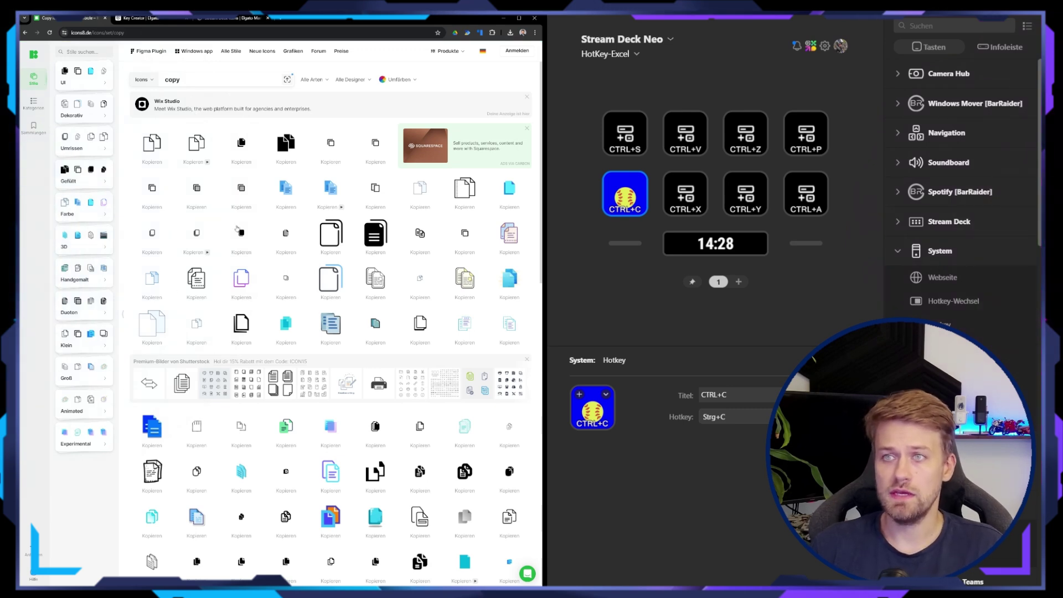
pyautogui.scroll(-7, 237, 228)
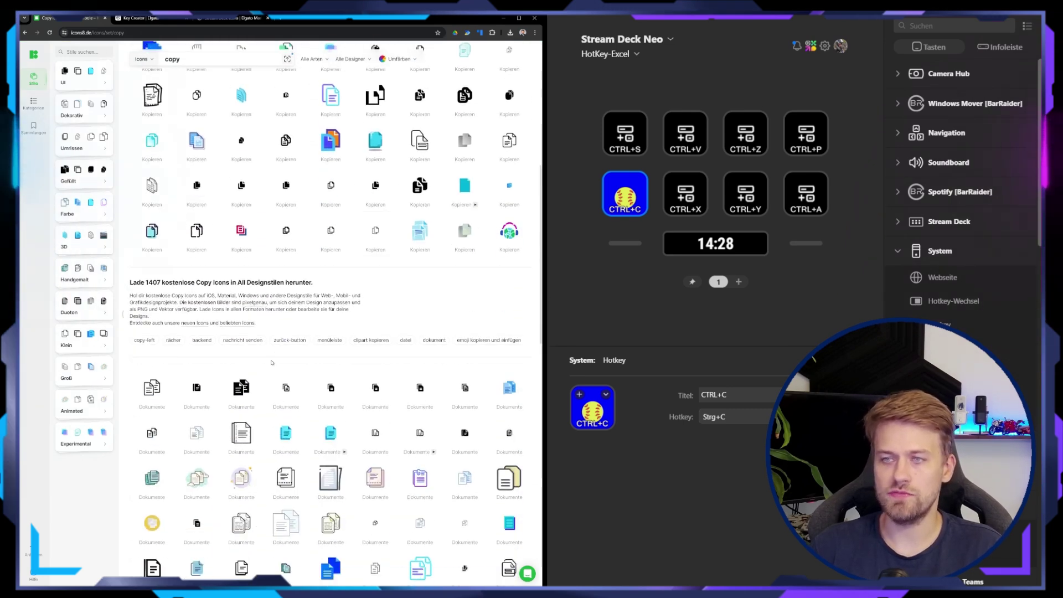
pyautogui.scroll(-7, 272, 362)
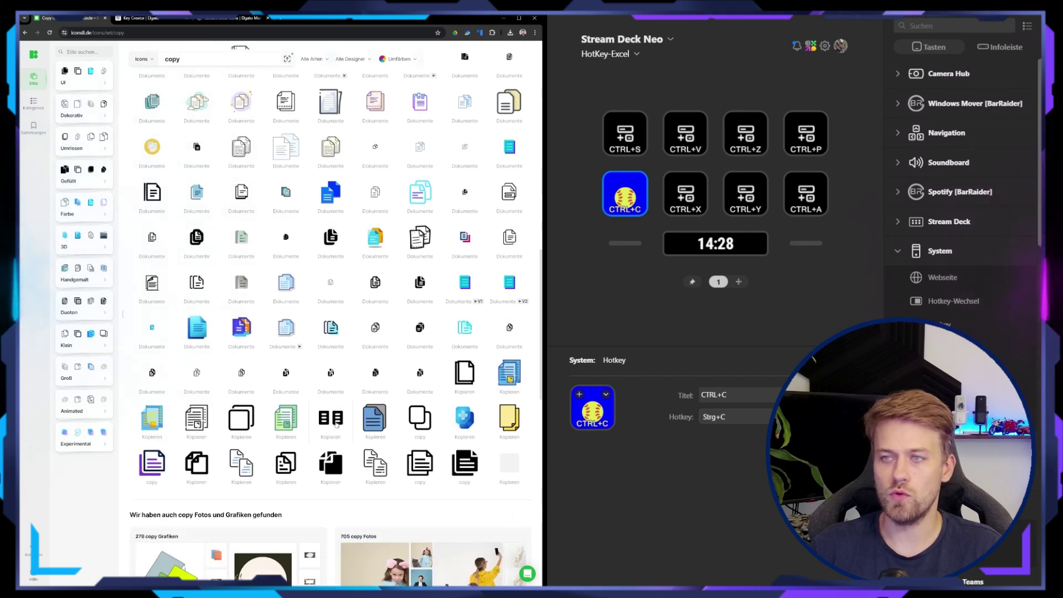
pyautogui.scroll(3, 302, 392)
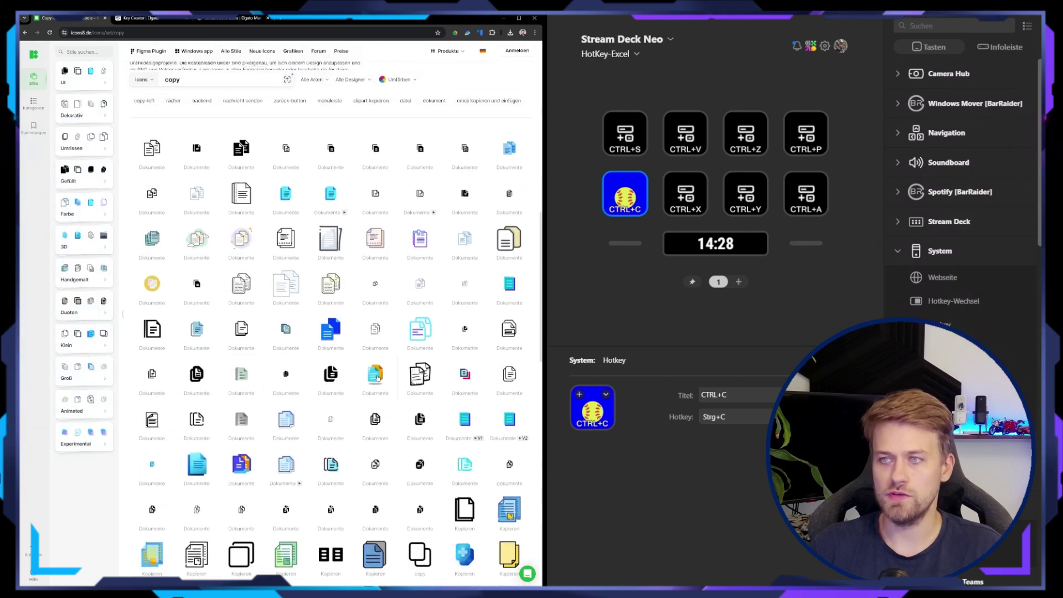
pyautogui.click(339, 328)
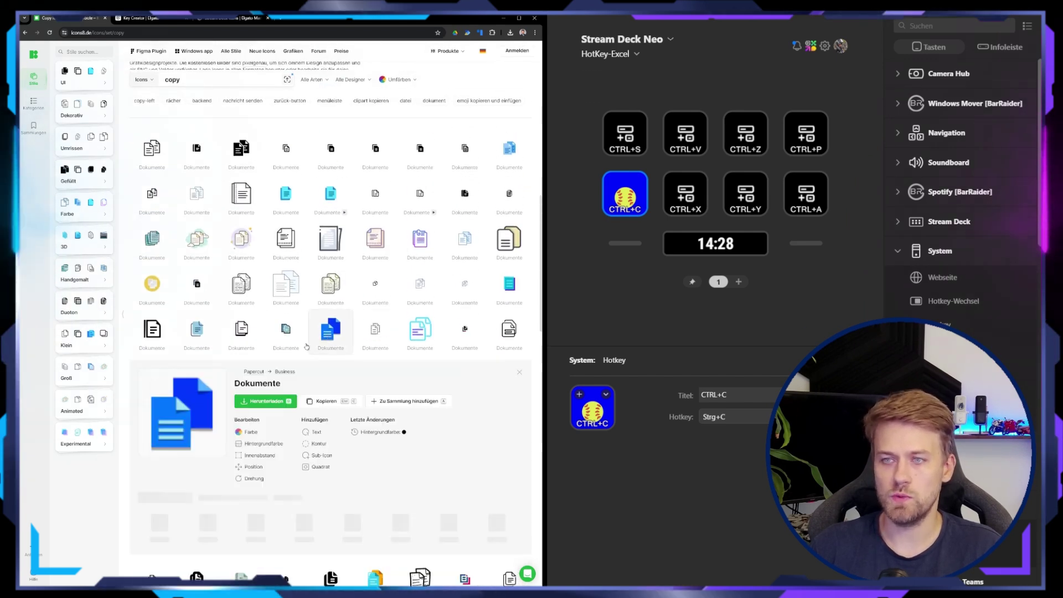
pyautogui.click(331, 403)
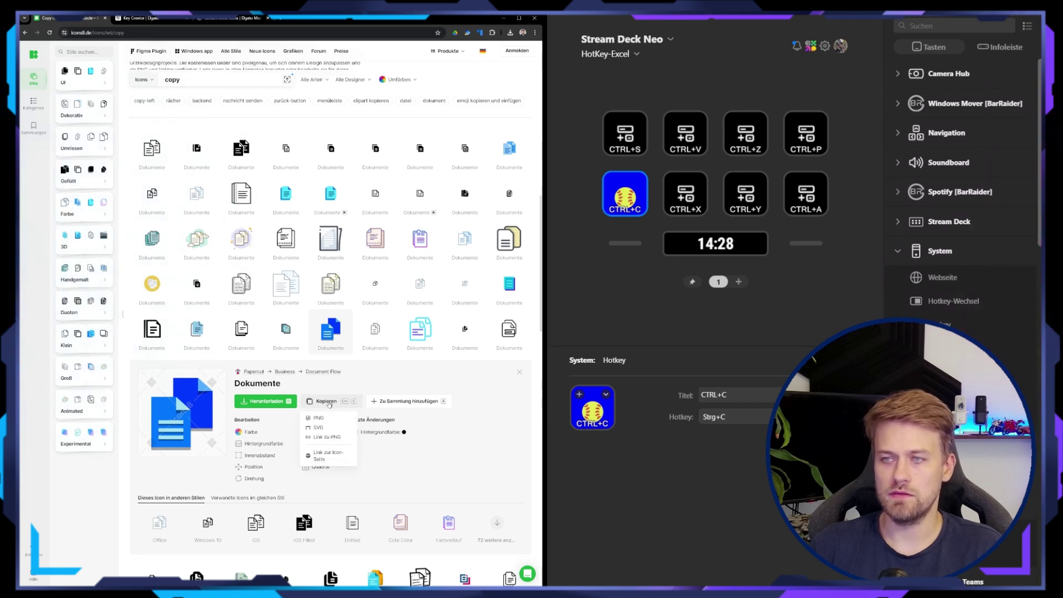
pyautogui.click(316, 418)
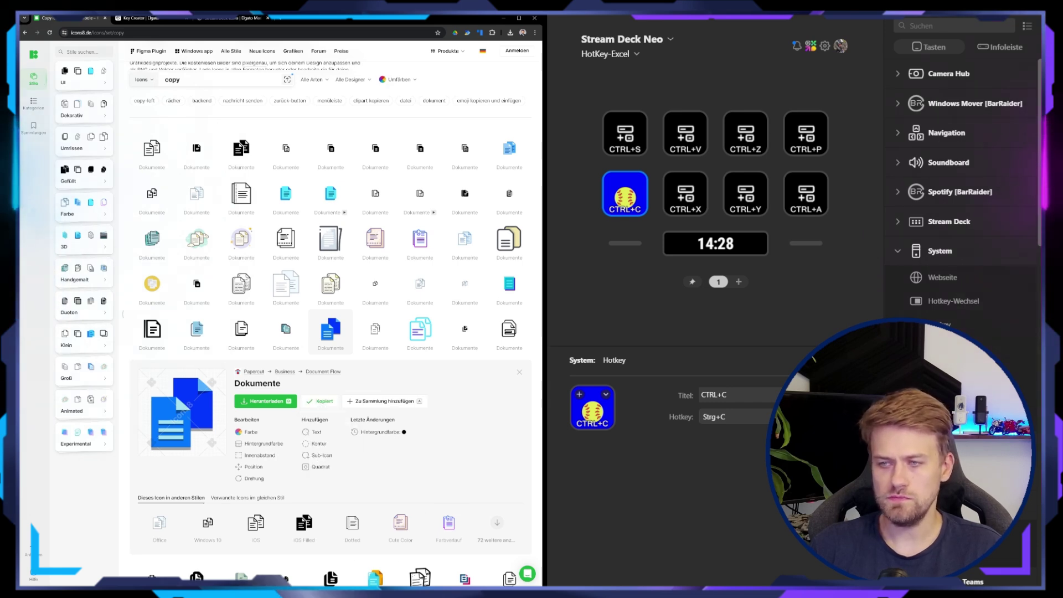
pyautogui.hotkey('alt', 'Tab')
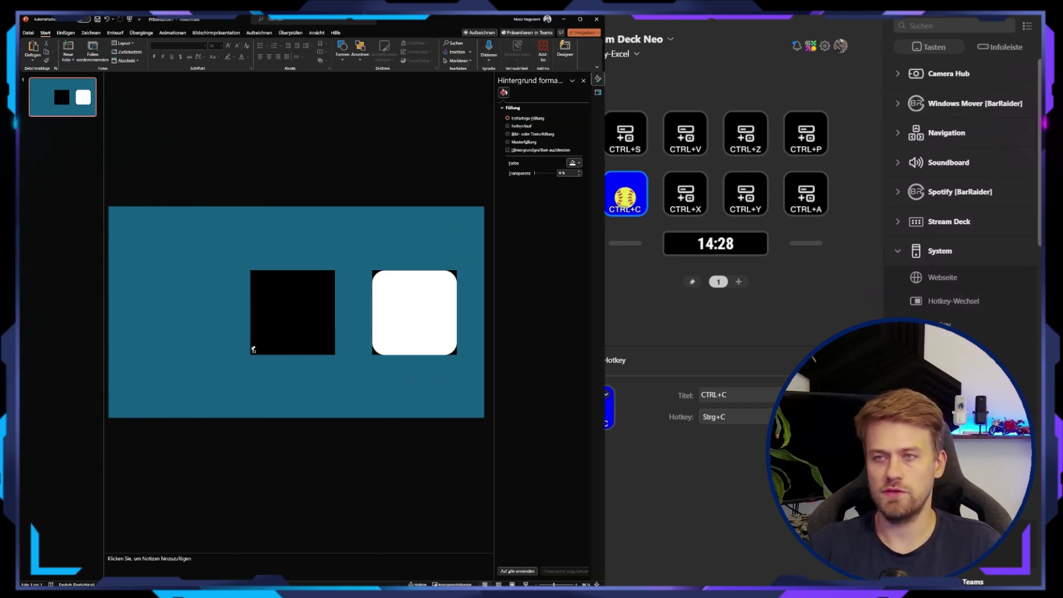
# Paste the blue document icon, enlarged and centred, onto the black square and the white rounded square
pyautogui.click(253, 349)
pyautogui.hotkey('ctrl', 'v')
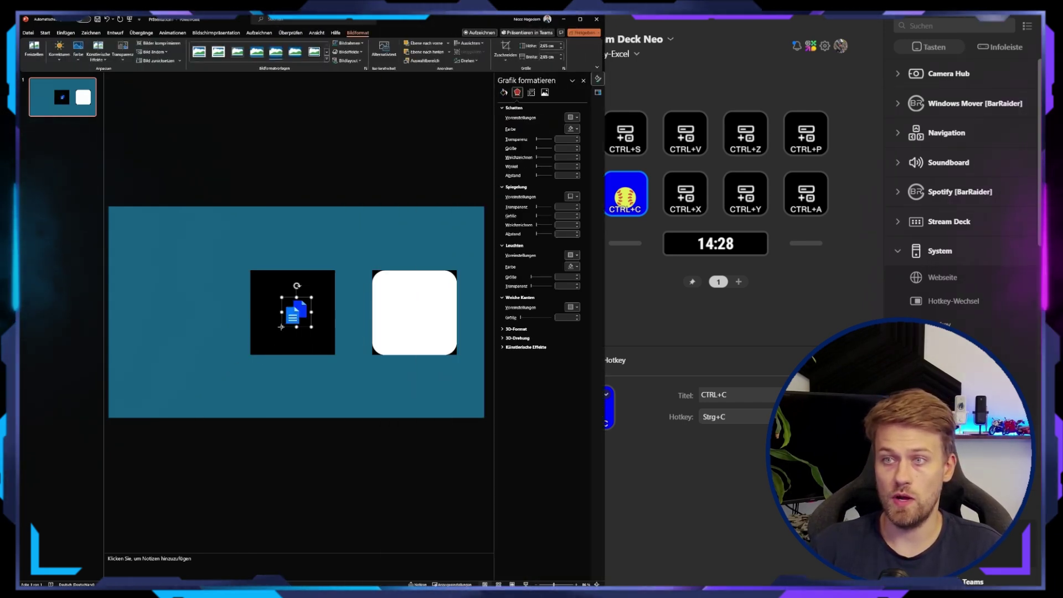
pyautogui.moveTo(281, 326); pyautogui.dragTo(410, 317)
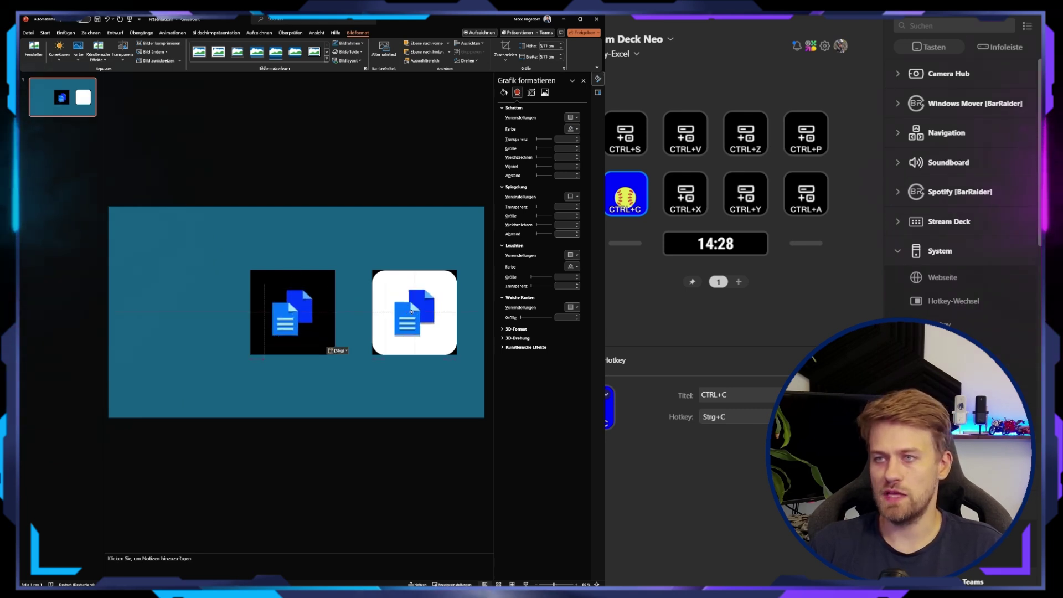
pyautogui.click(340, 298)
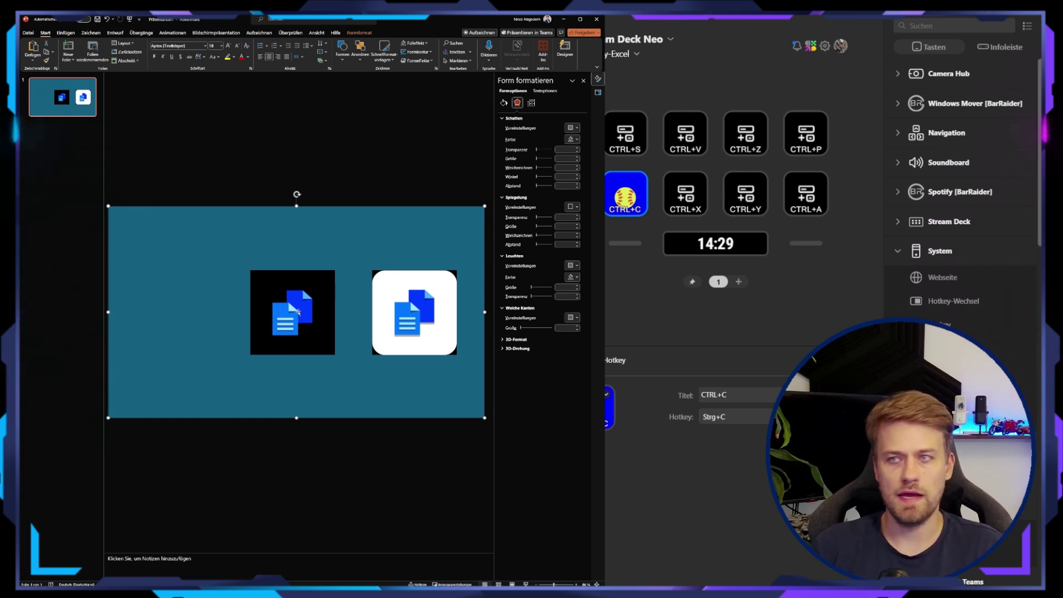
pyautogui.click(298, 312)
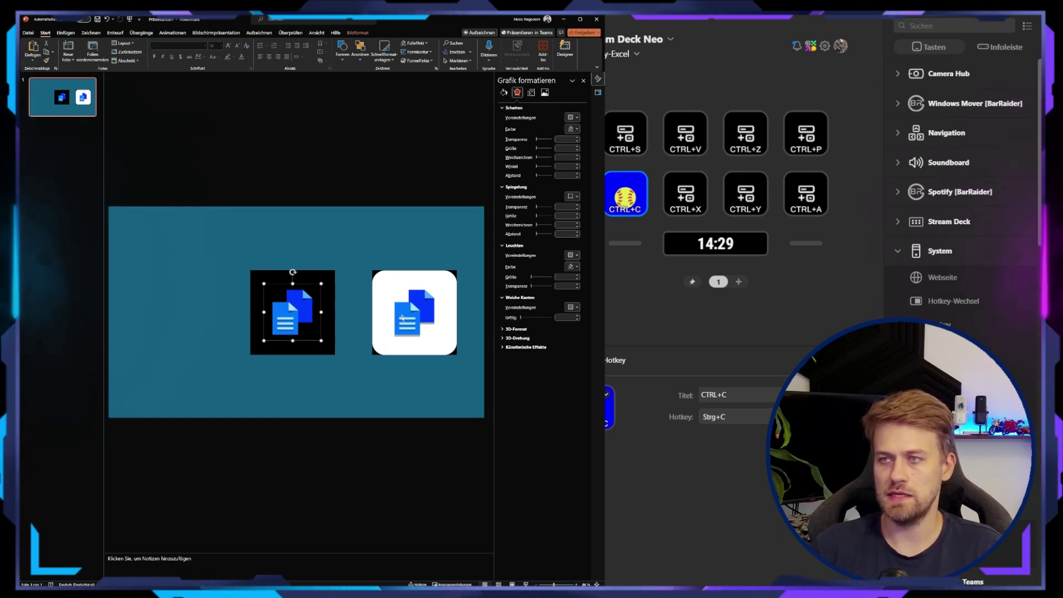
pyautogui.click(385, 337)
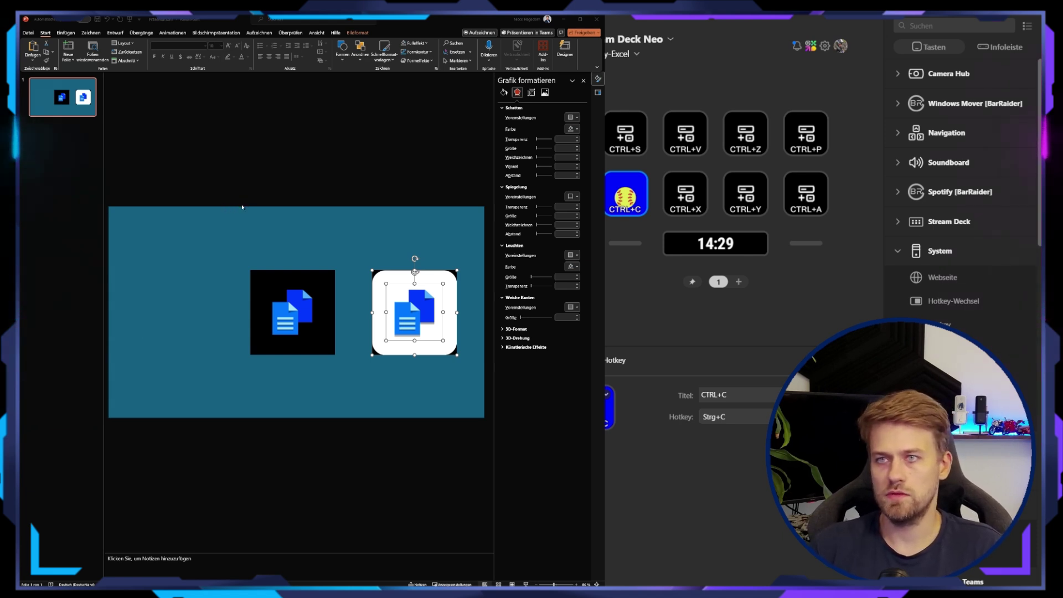
pyautogui.hotkey('alt', 'Tab')
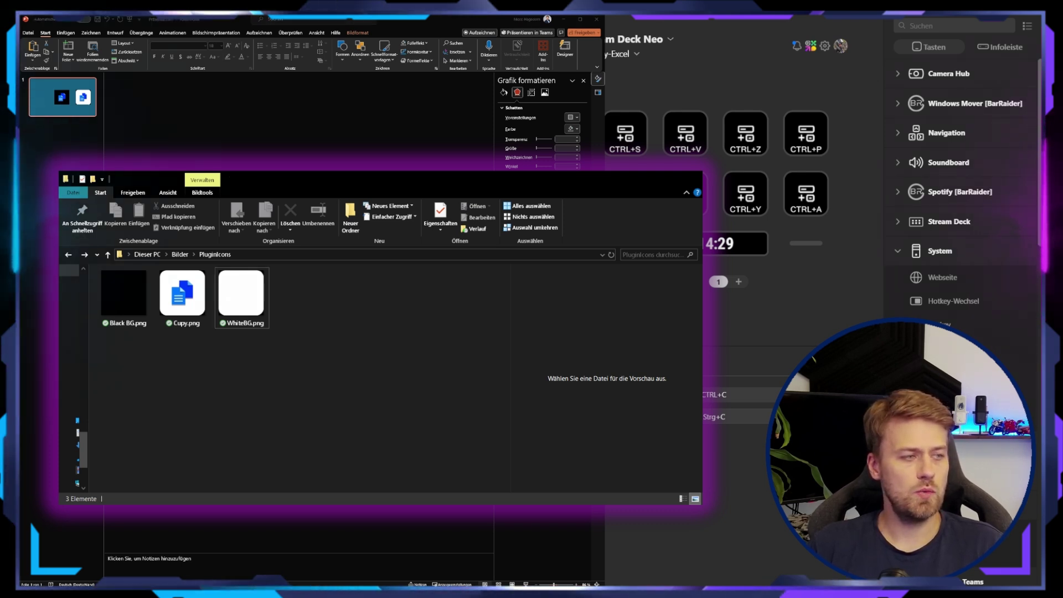
# Use Cupy.png as the CTRL+C key icon and clear its CTRL+C caption
pyautogui.click(173, 295)
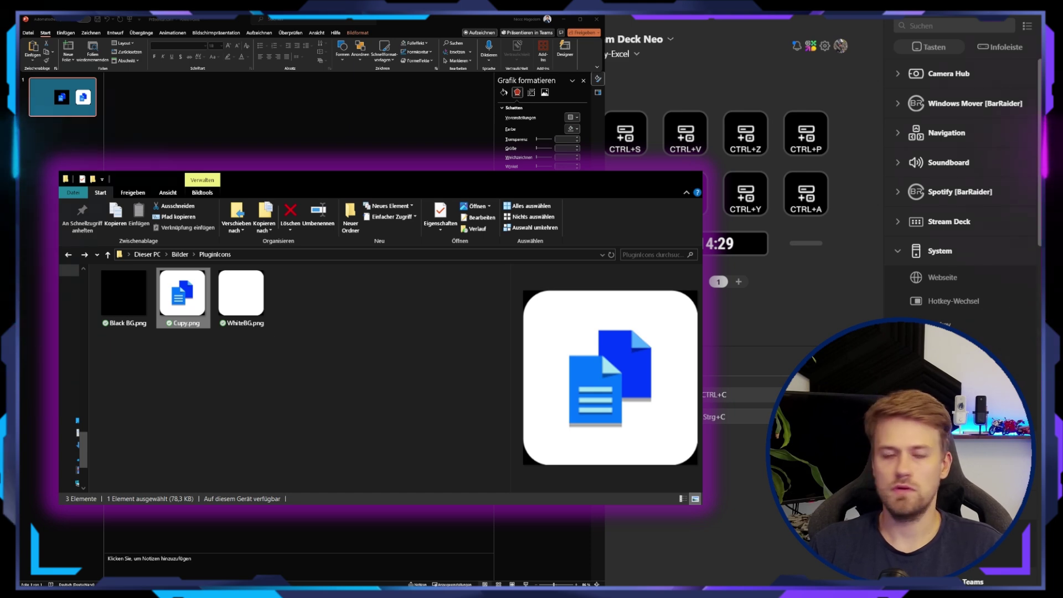
pyautogui.click(715, 394)
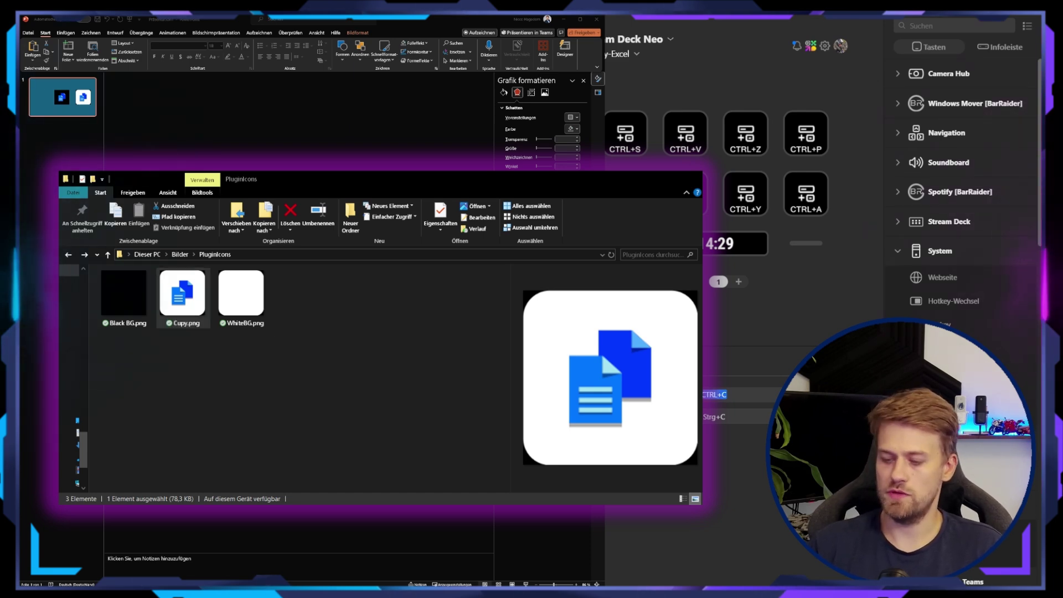